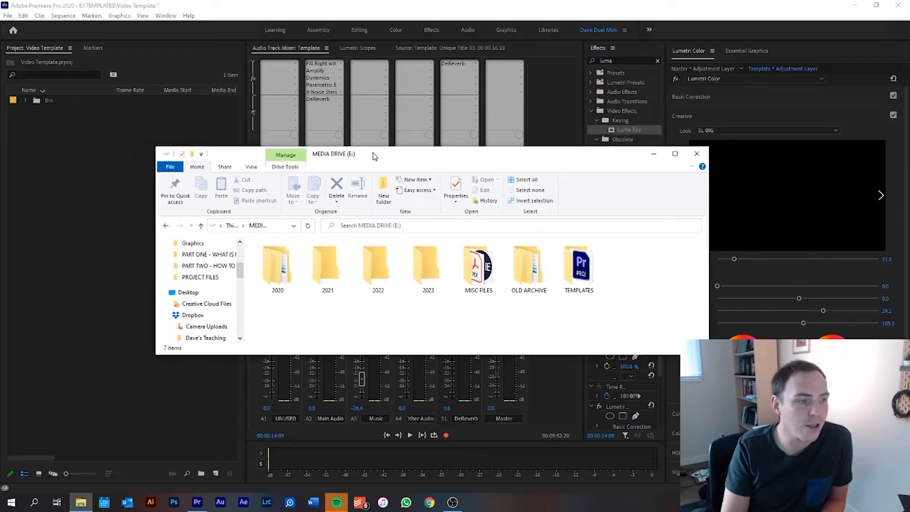
# Step: Examine the folder hierarchy 2020 > PROJECTS > YOUTUBE on MEDIA DRIVE (E:) and return to the drive's root
pyautogui.moveTo(375, 156); pyautogui.dragTo(377, 156)
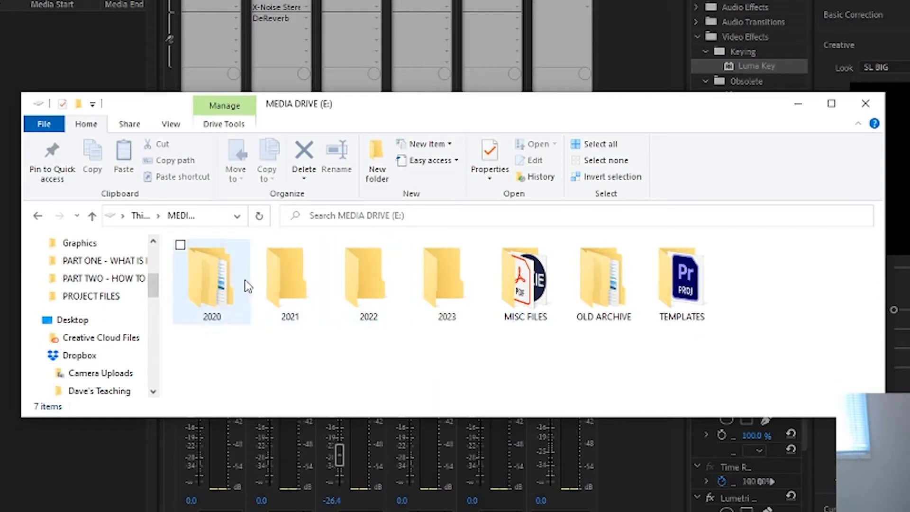
pyautogui.doubleClick(247, 286)
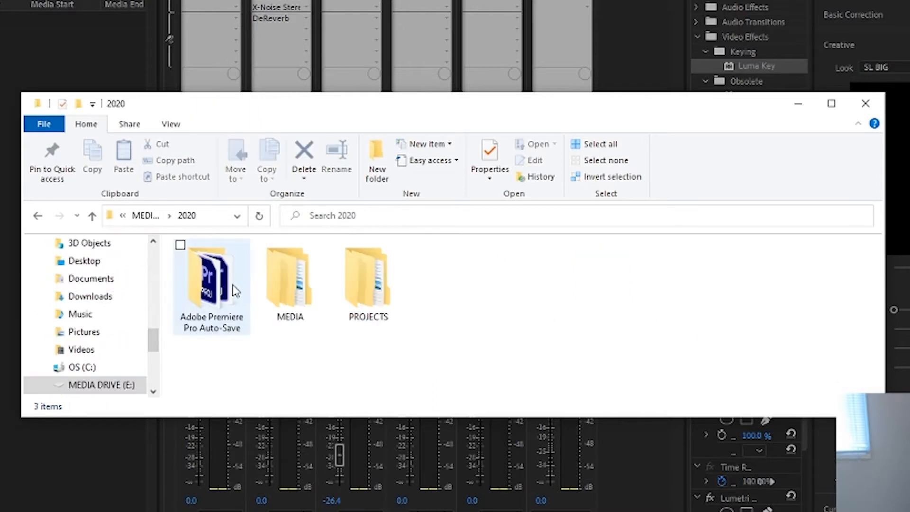
pyautogui.doubleClick(361, 295)
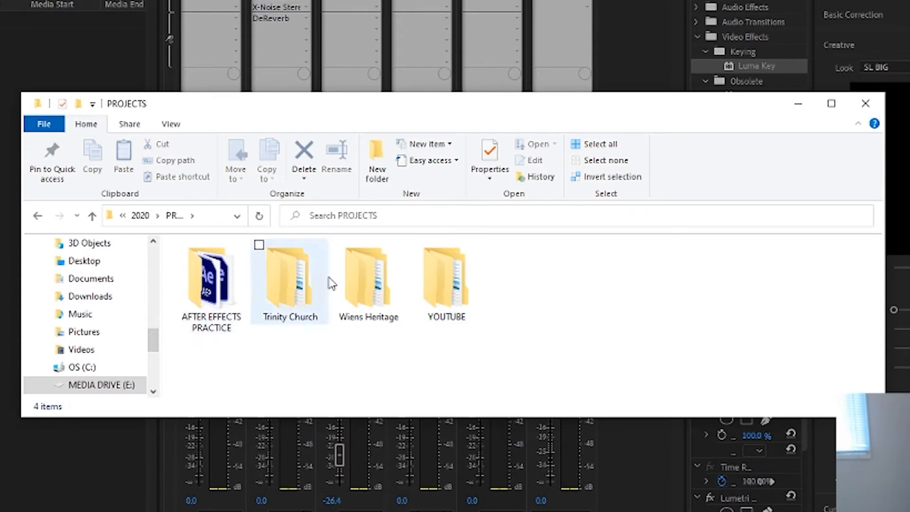
pyautogui.doubleClick(449, 280)
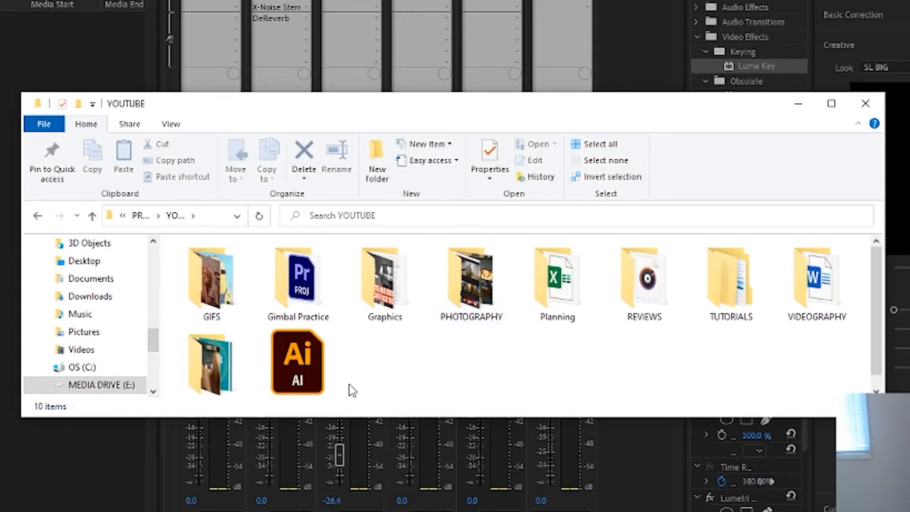
pyautogui.scroll(-1, 372, 356)
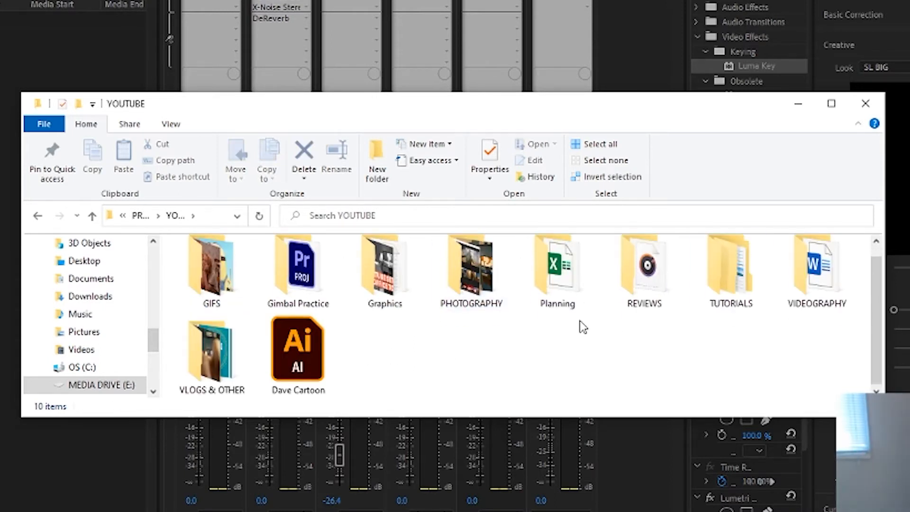
pyautogui.click(92, 216)
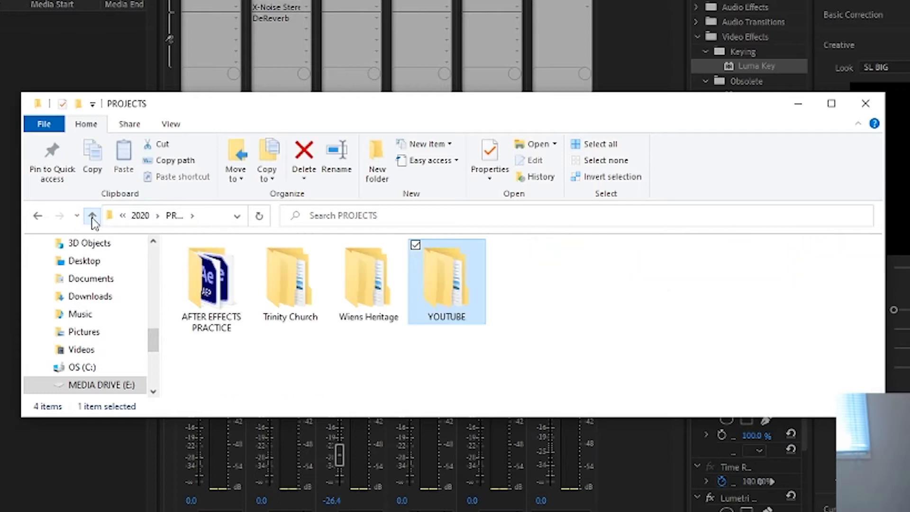
pyautogui.click(92, 216)
pyautogui.click(92, 215)
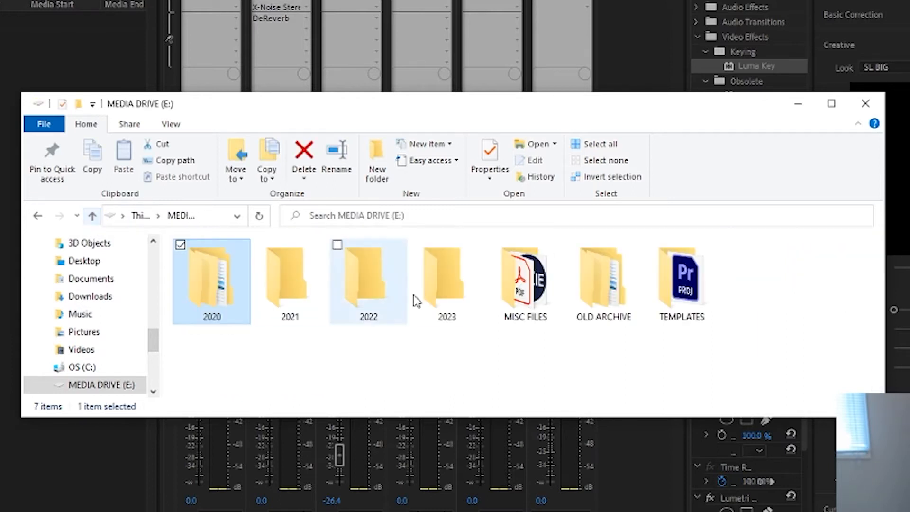
# Step: Examine the PROJECT TEMPLATE folder inside TEMPLATES, including its A-ROLL, AUDIO and B-ROLL subfolders
pyautogui.doubleClick(682, 280)
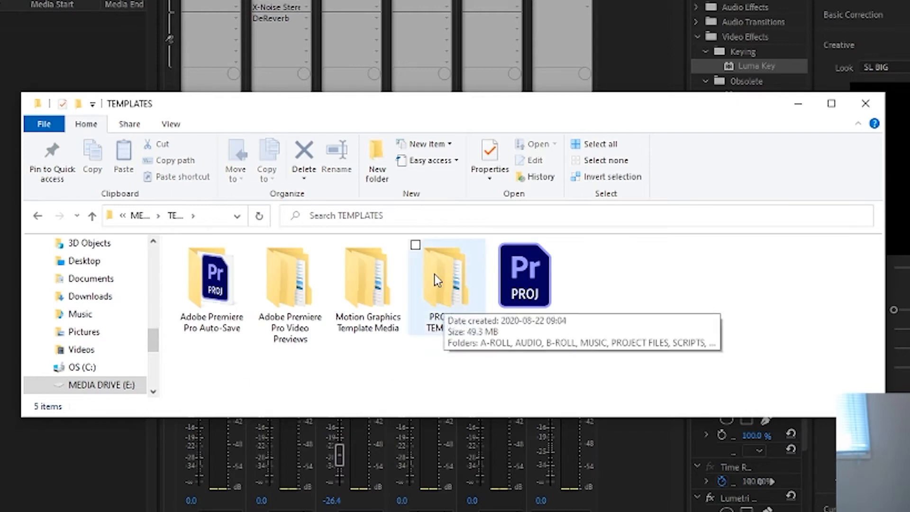
pyautogui.doubleClick(447, 278)
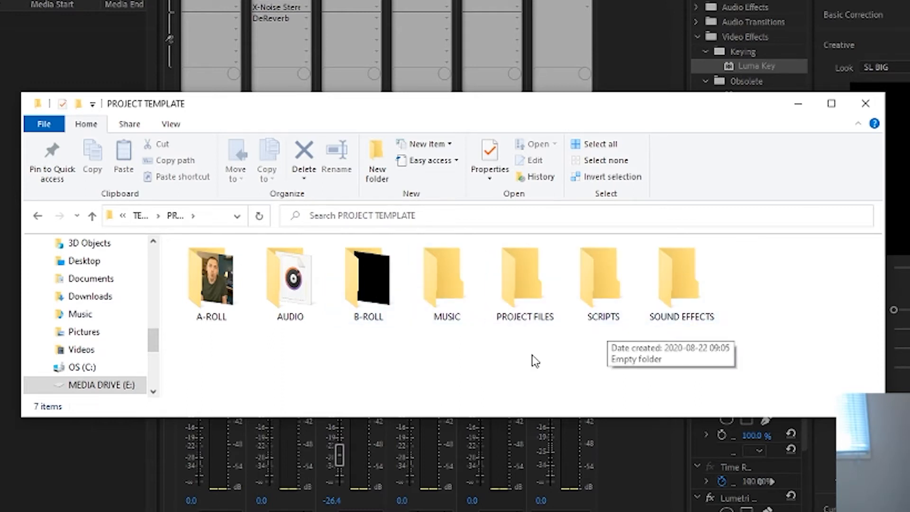
pyautogui.doubleClick(211, 280)
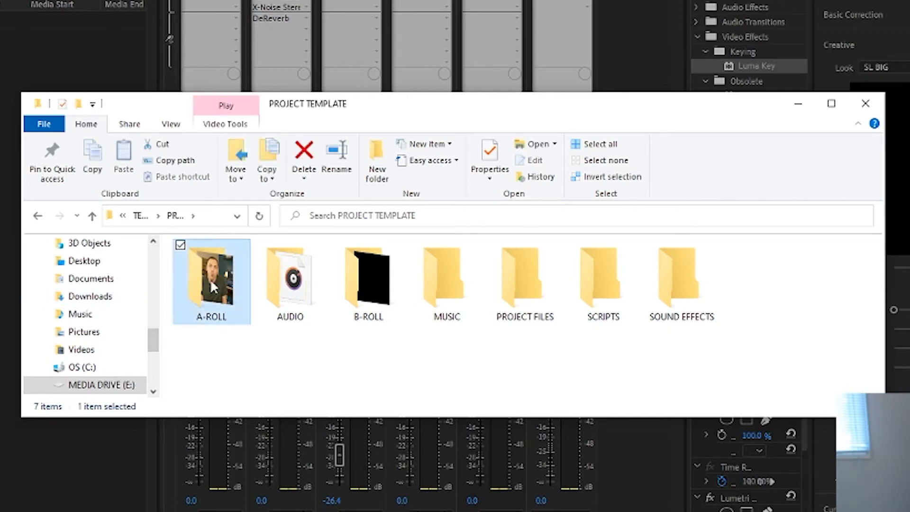
pyautogui.click(92, 217)
pyautogui.doubleClick(290, 278)
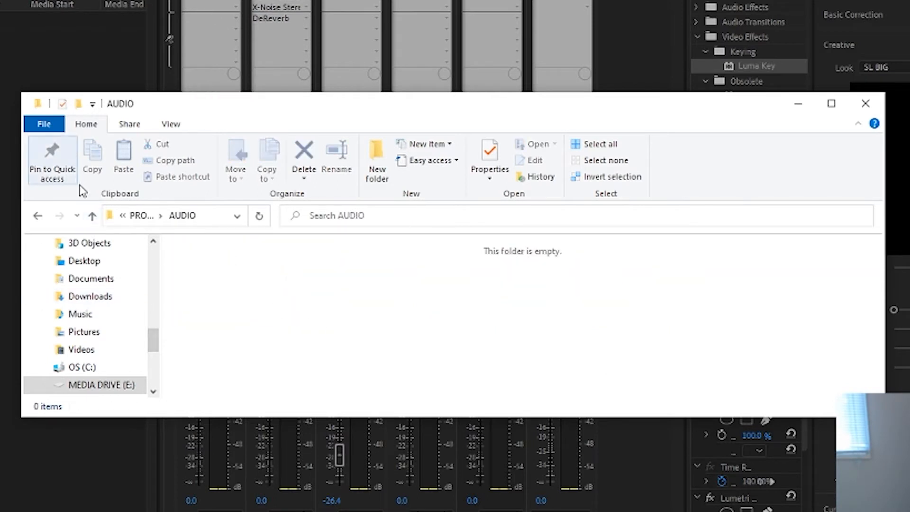
pyautogui.click(93, 216)
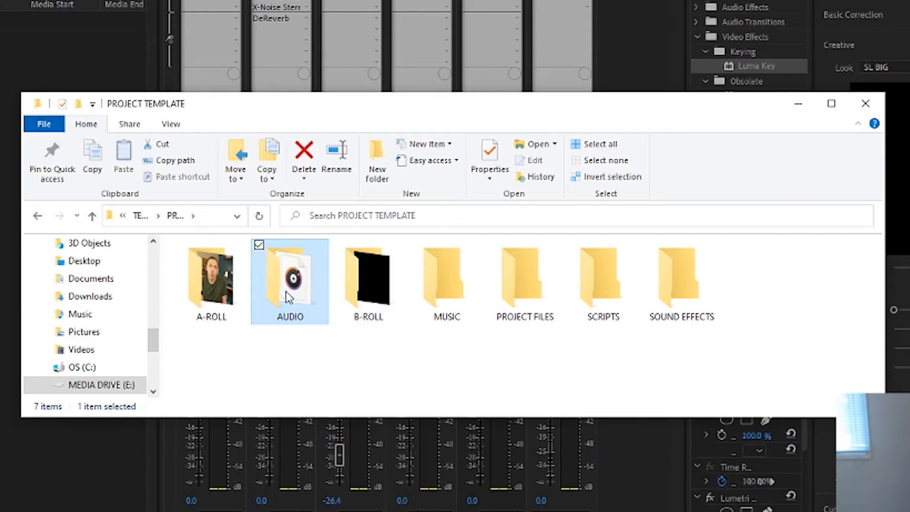
pyautogui.doubleClick(388, 299)
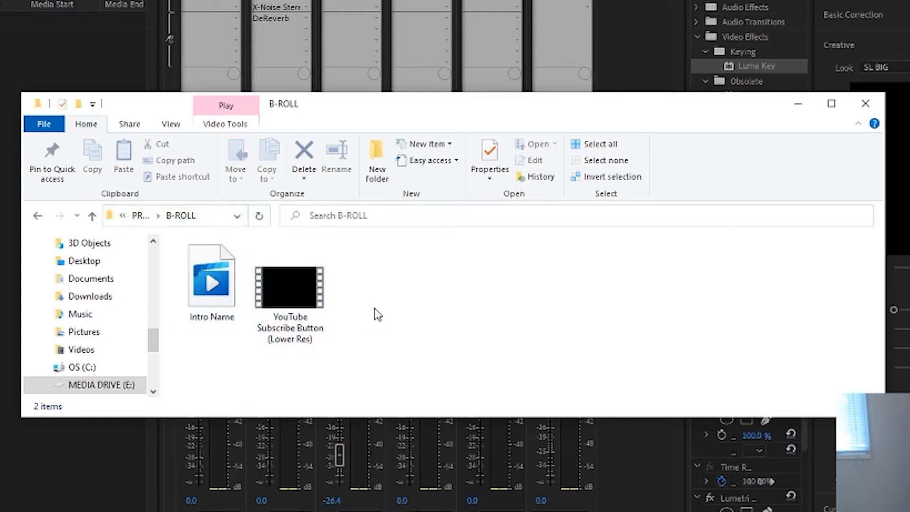
pyautogui.click(92, 216)
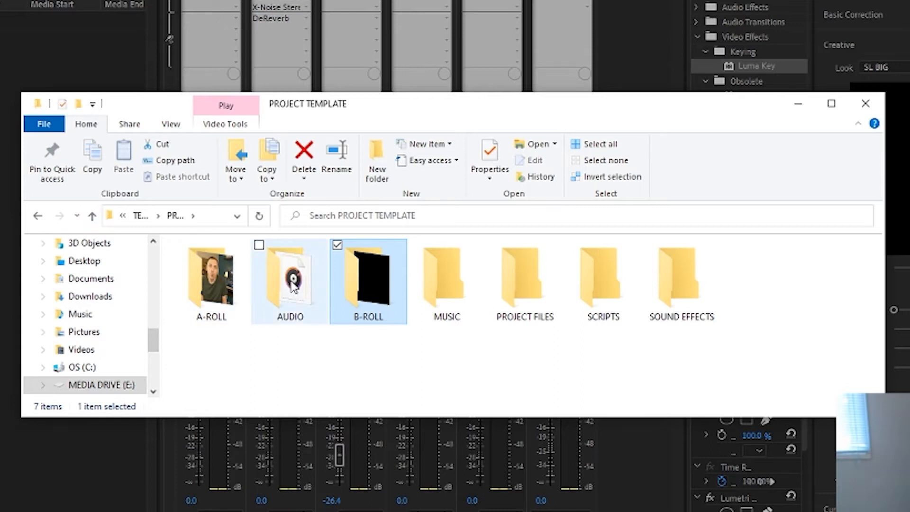
pyautogui.click(91, 216)
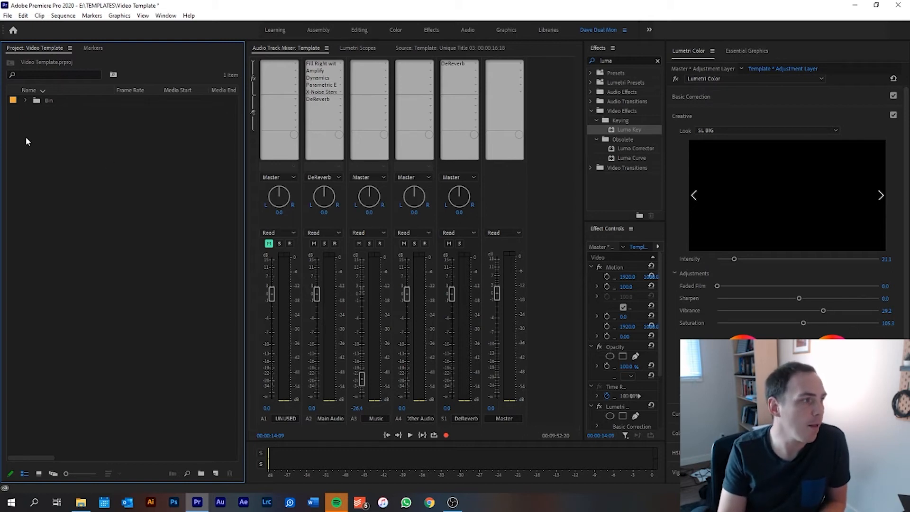
# Step: Inspect the contents of the Bin in the Video Template project and collapse it again
pyautogui.click(52, 101)
pyautogui.click(39, 172)
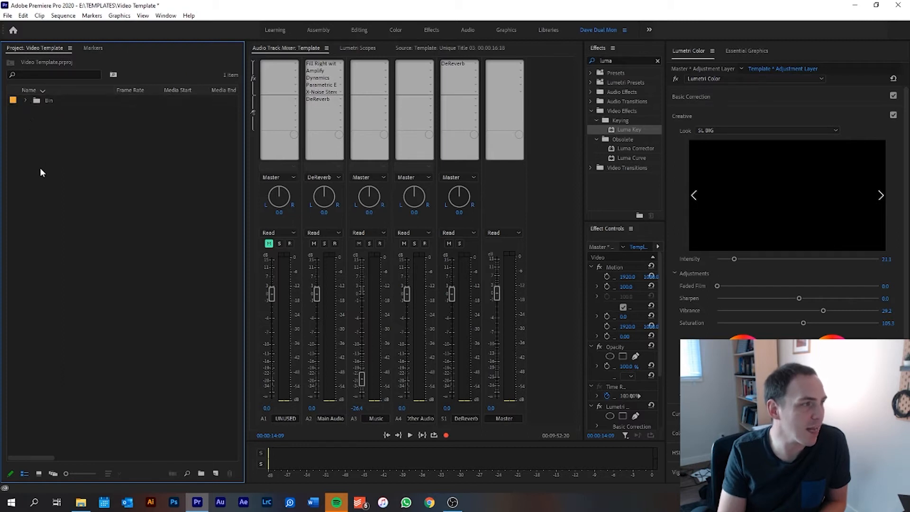
pyautogui.click(25, 100)
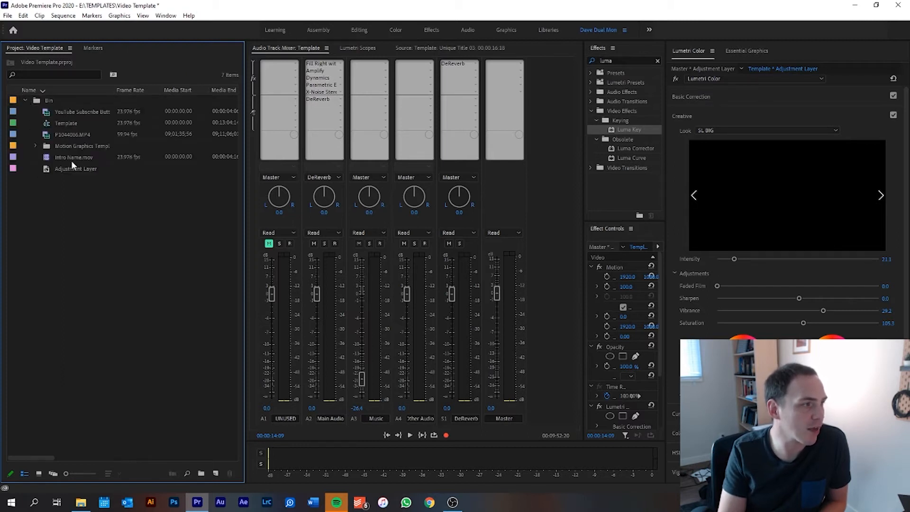
pyautogui.click(25, 100)
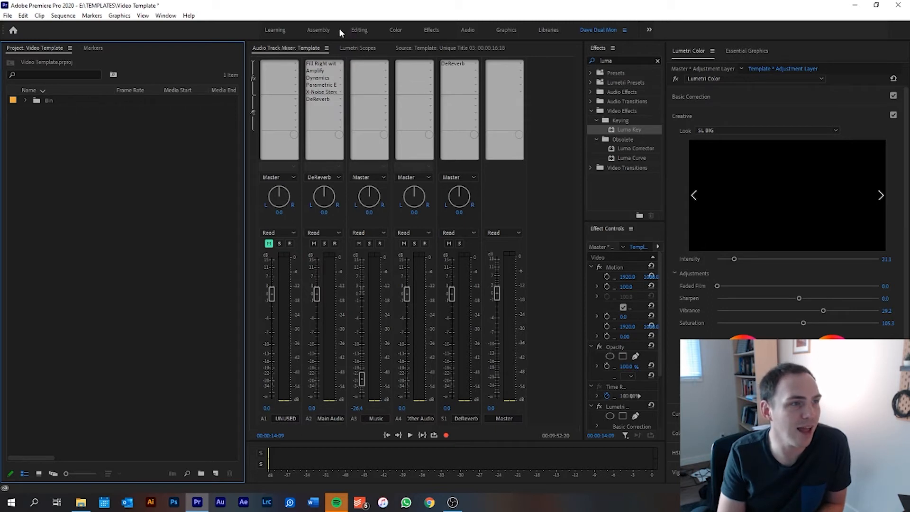
# Step: Switch to the Assembly workspace and bring the full length and all tracks of the Template sequence into view
pyautogui.click(318, 29)
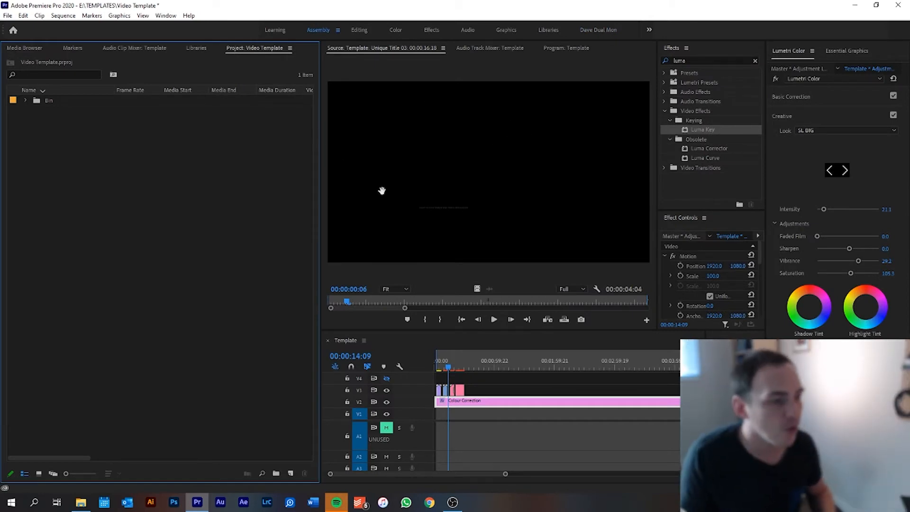
pyautogui.press('super')
pyautogui.press('super+s')
pyautogui.click(475, 432)
pyautogui.scroll(-1, 476, 433)
pyautogui.scroll(-2, 472, 425)
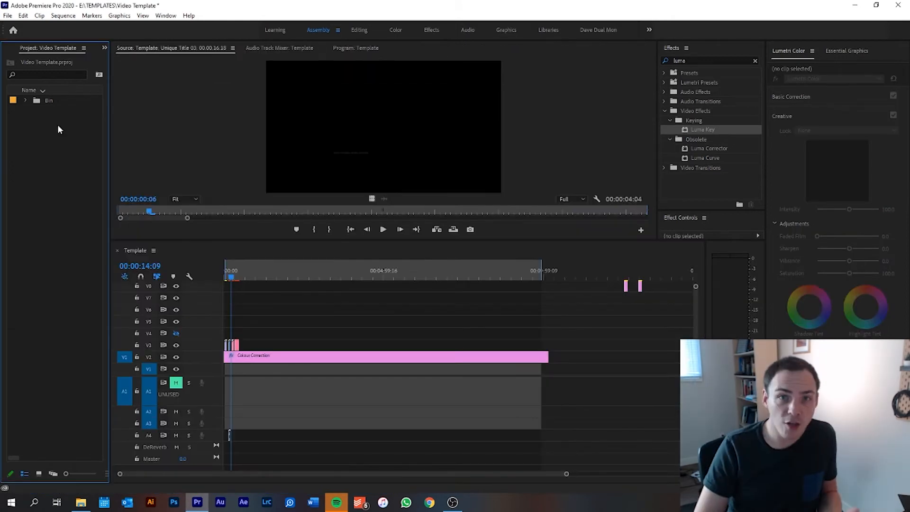
# Step: Import the P1044086 video from the RODE NTG2 project's A-ROLL folder into the Video Template project
pyautogui.click(80, 502)
pyautogui.click(345, 195)
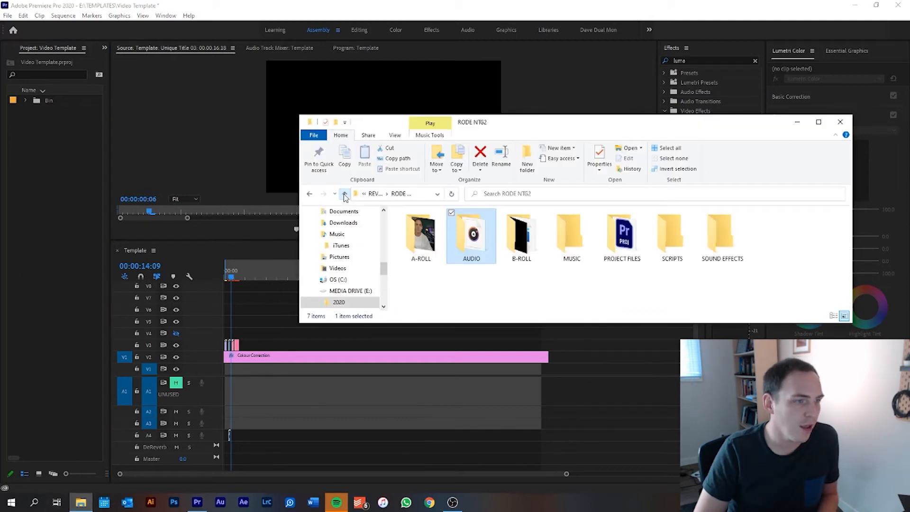
pyautogui.click(345, 195)
pyautogui.doubleClick(813, 236)
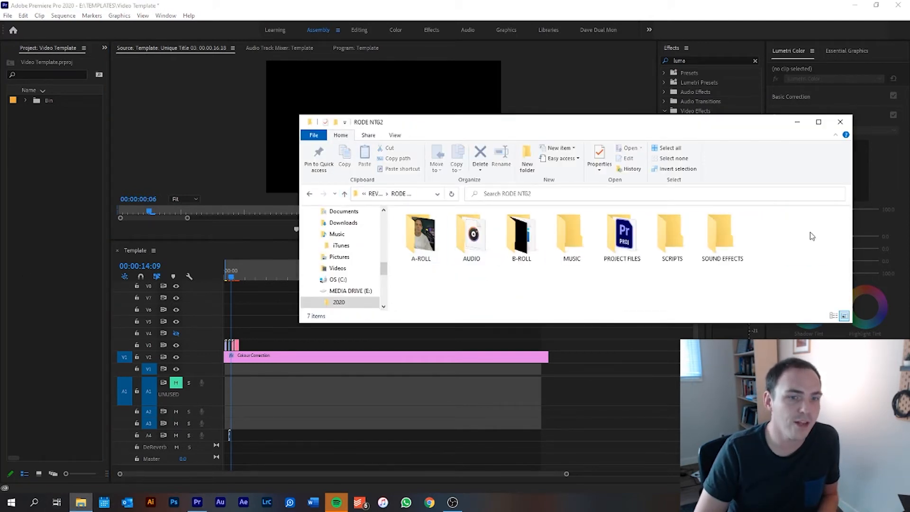
pyautogui.doubleClick(425, 226)
pyautogui.moveTo(425, 226); pyautogui.dragTo(77, 186)
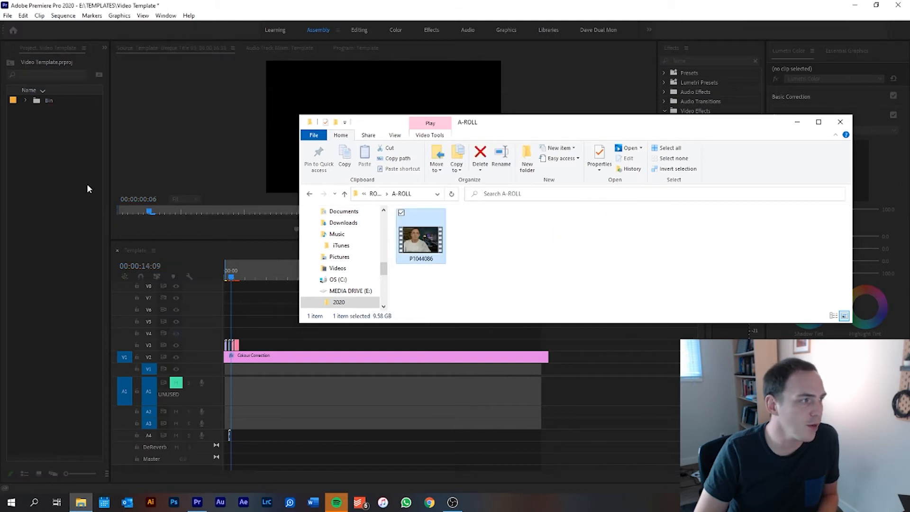
# Step: Import the STE-002 recording from the RODE NTG2 project's AUDIO folder into the project
pyautogui.click(344, 194)
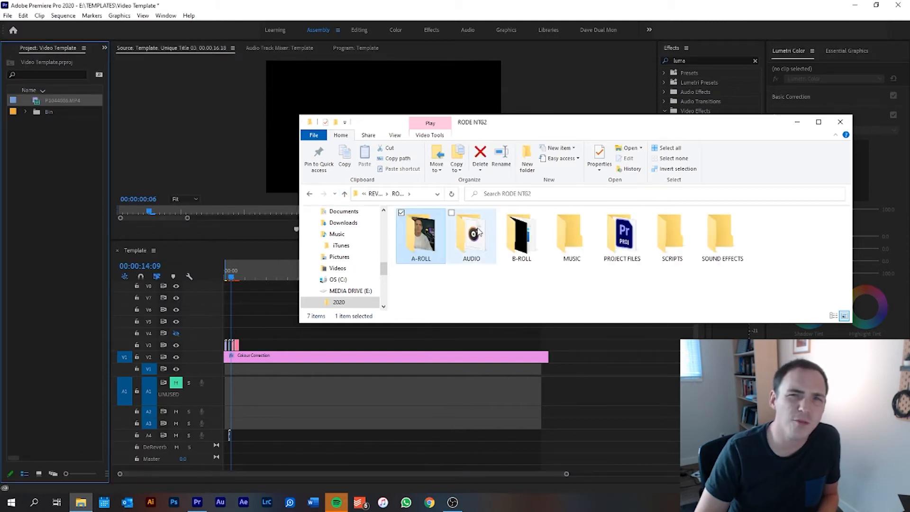
pyautogui.doubleClick(477, 233)
pyautogui.click(476, 233)
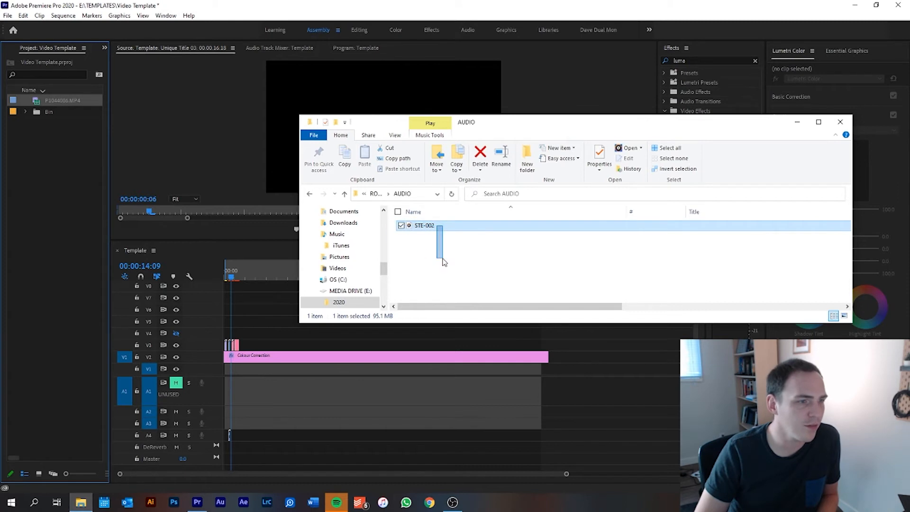
pyautogui.moveTo(424, 230); pyautogui.dragTo(75, 191)
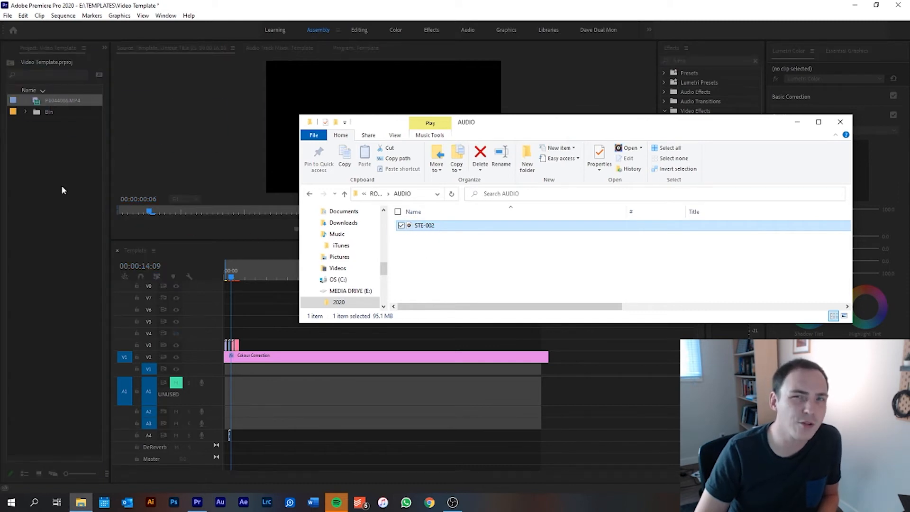
# Step: Place P1044086.MP4 on tracks V1 and A1 near the sequence start, and STE-002.wav on track A2 beneath it
pyautogui.click(54, 187)
pyautogui.moveTo(46, 112); pyautogui.dragTo(231, 378)
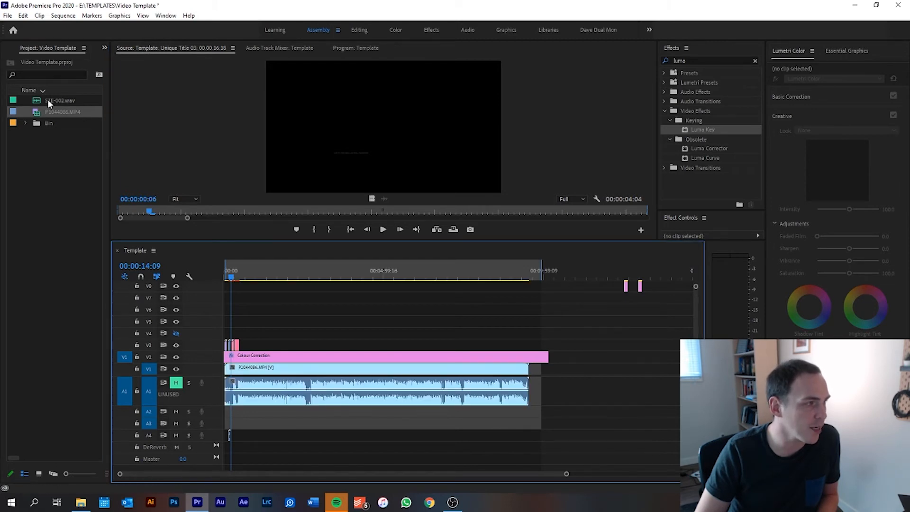
pyautogui.moveTo(47, 99); pyautogui.dragTo(239, 416)
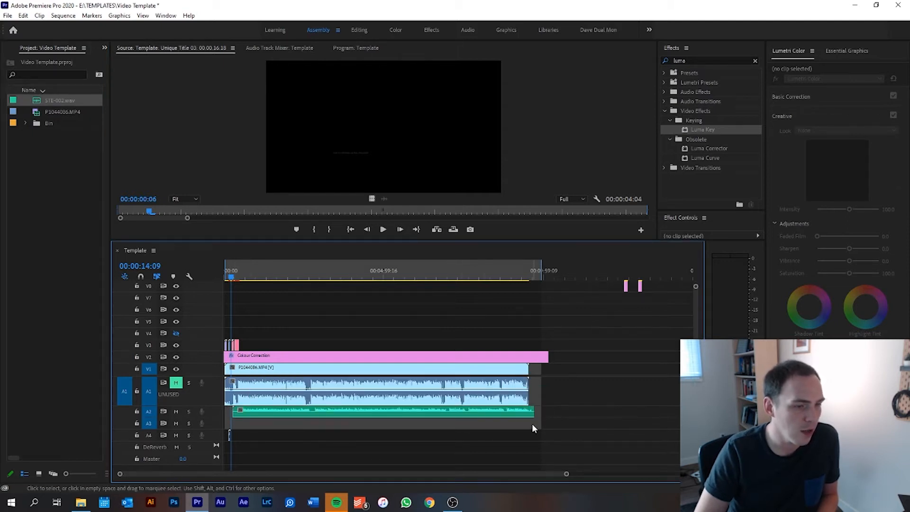
# Step: Synchronize the P1044086 camera clip with the STE-002 recording by their audio
pyautogui.moveTo(541, 437); pyautogui.dragTo(425, 374)
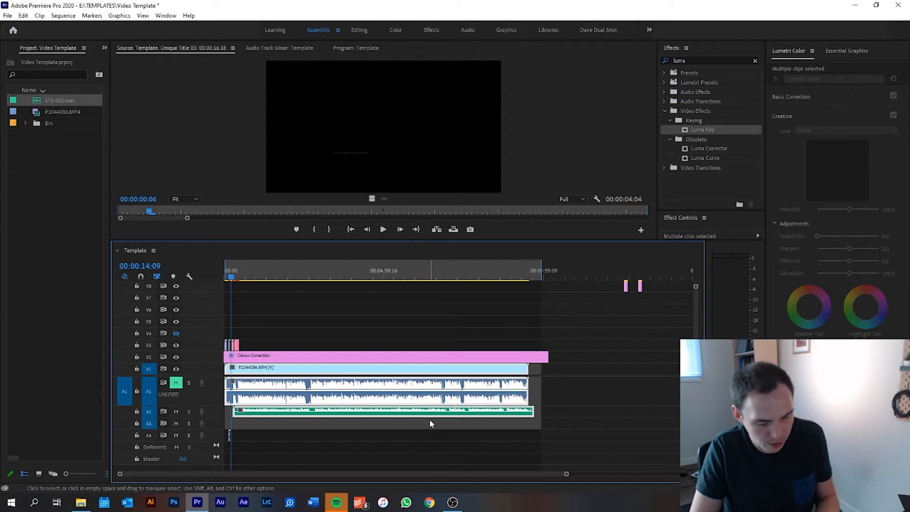
pyautogui.hotkey('alt', 's')
pyautogui.press('Return')
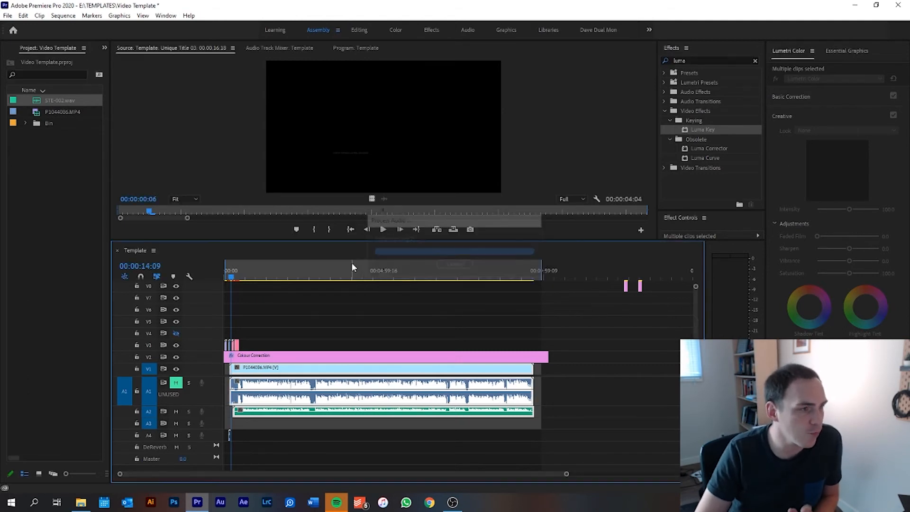
# Step: Compare the footage with and without the V2 colour correction track at two points in the sequence, leaving the track enabled
pyautogui.moveTo(236, 278); pyautogui.dragTo(268, 278)
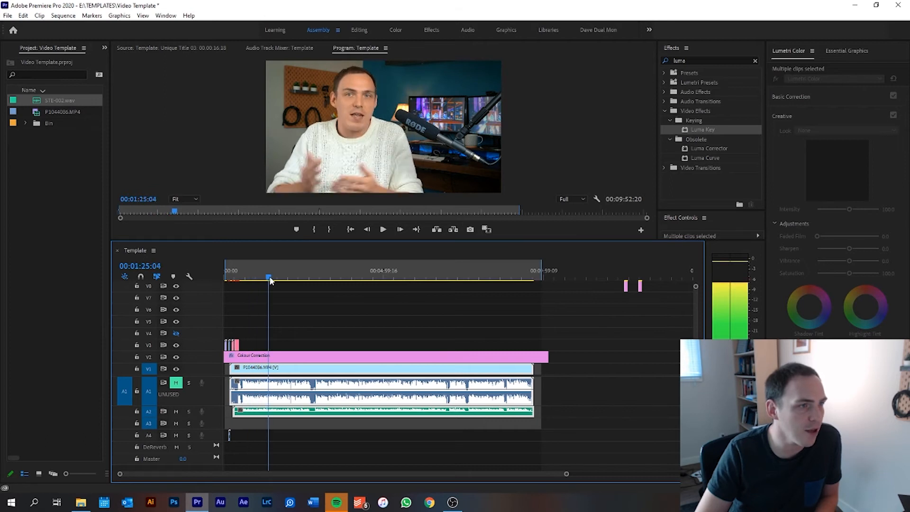
pyautogui.click(177, 357)
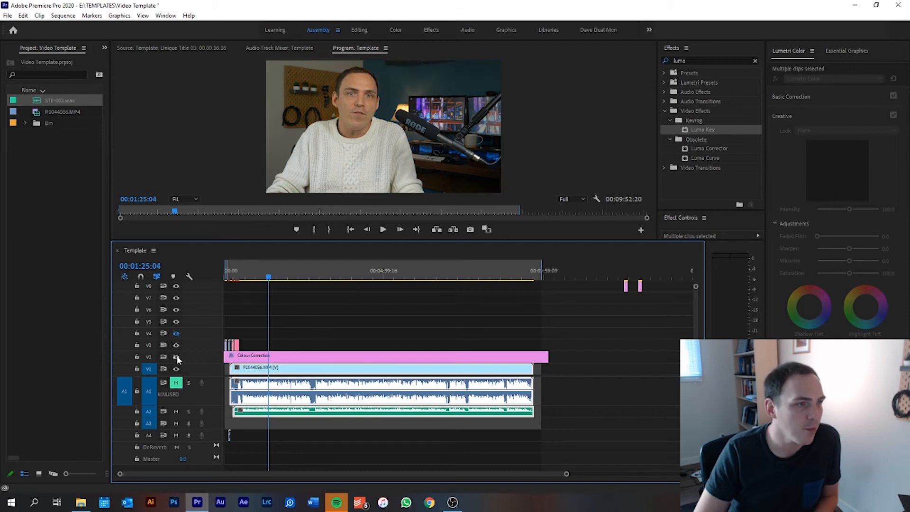
pyautogui.moveTo(271, 278); pyautogui.dragTo(281, 278)
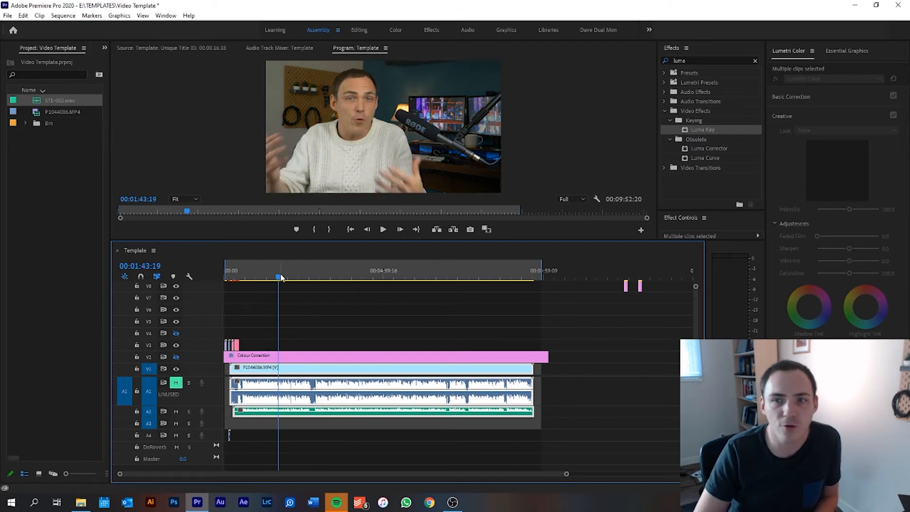
pyautogui.click(177, 358)
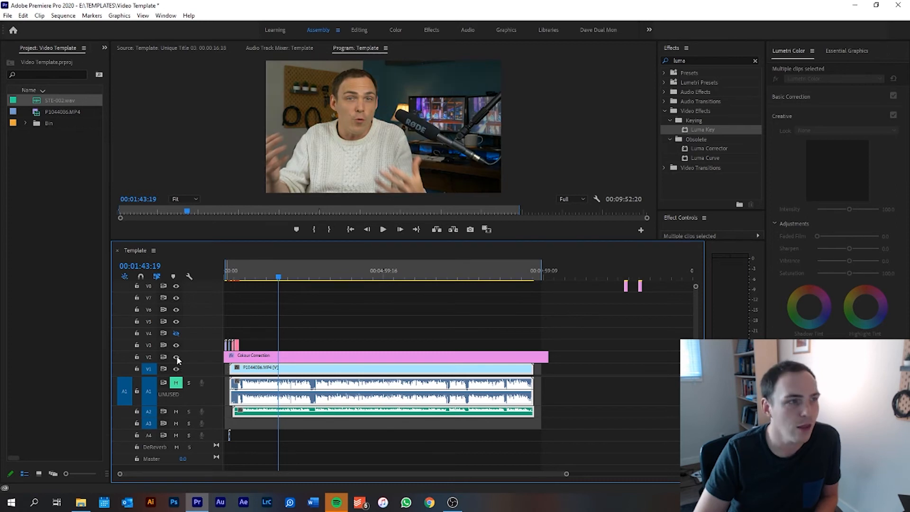
# Step: Examine the Curves, Creative and Basic Correction settings in Lumetri Color for the Colour Correction adjustment layer
pyautogui.click(369, 323)
pyautogui.click(269, 357)
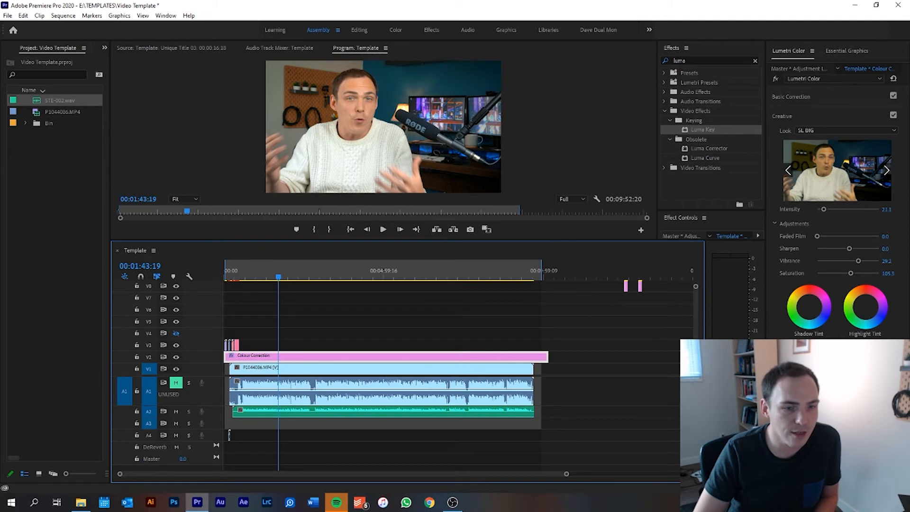
pyautogui.click(781, 366)
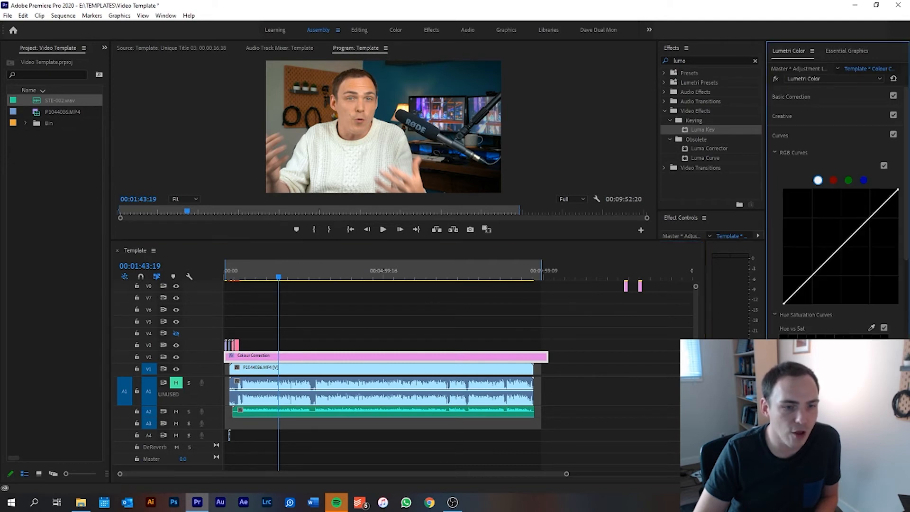
pyautogui.scroll(-3, 841, 211)
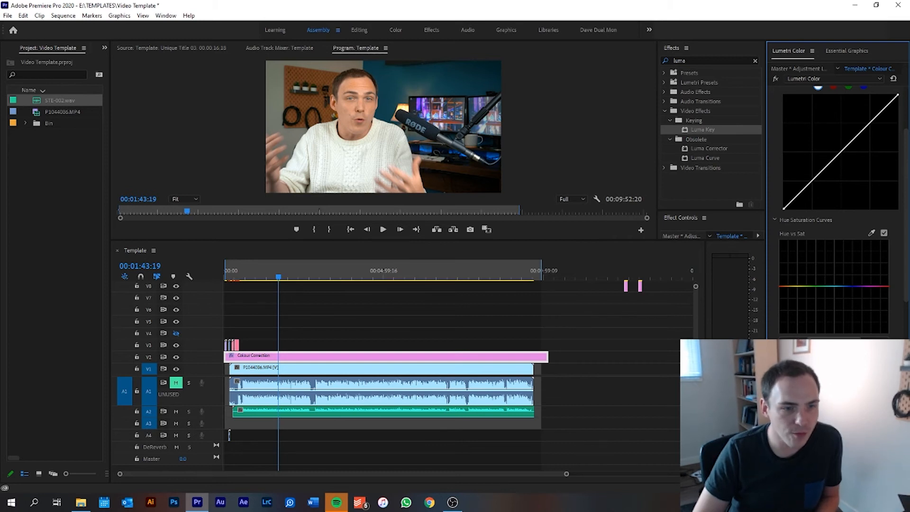
pyautogui.scroll(3, 842, 196)
pyautogui.scroll(1, 816, 156)
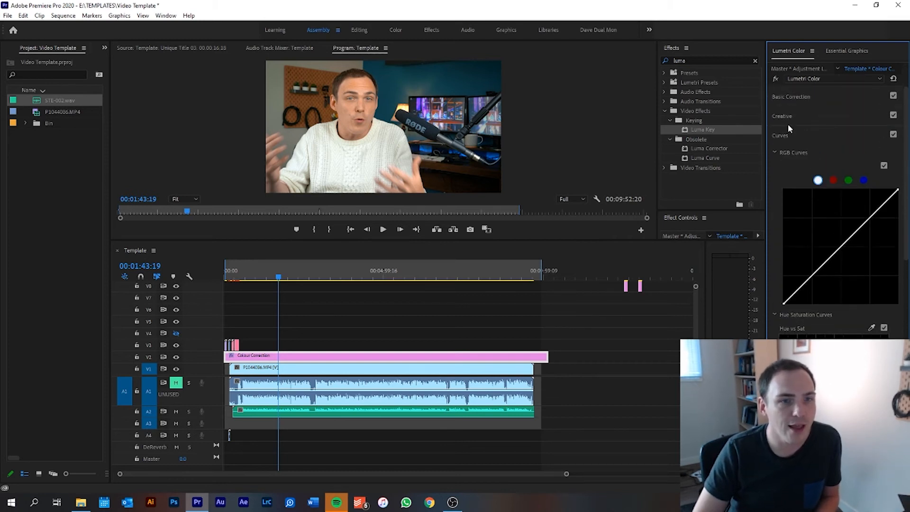
pyautogui.click(790, 117)
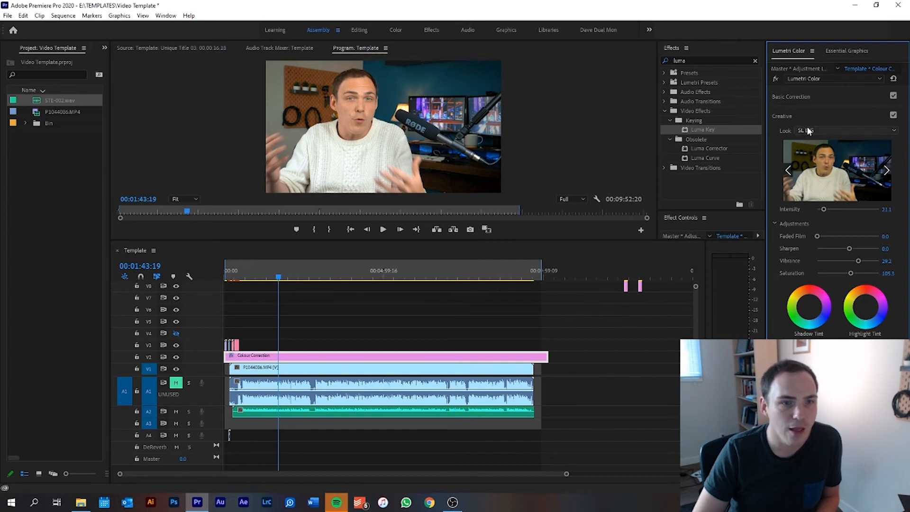
pyautogui.click(797, 98)
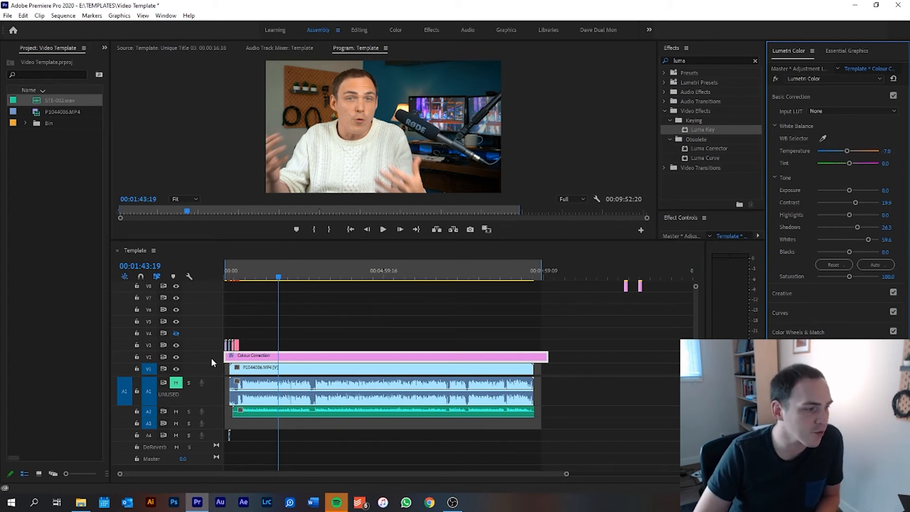
# Step: View the P1044086 clip with the V2 colour correction hidden, and inspect the track effects in the Audio Track Mixer
pyautogui.click(176, 356)
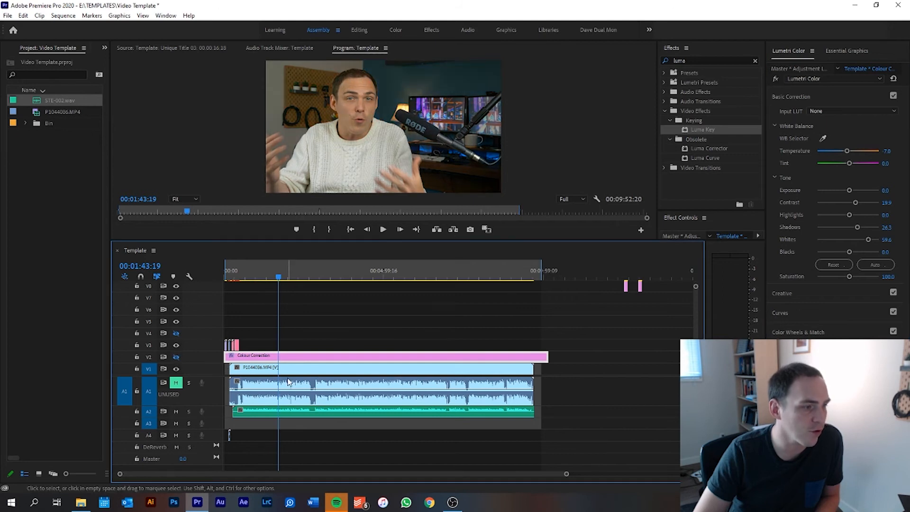
pyautogui.click(294, 391)
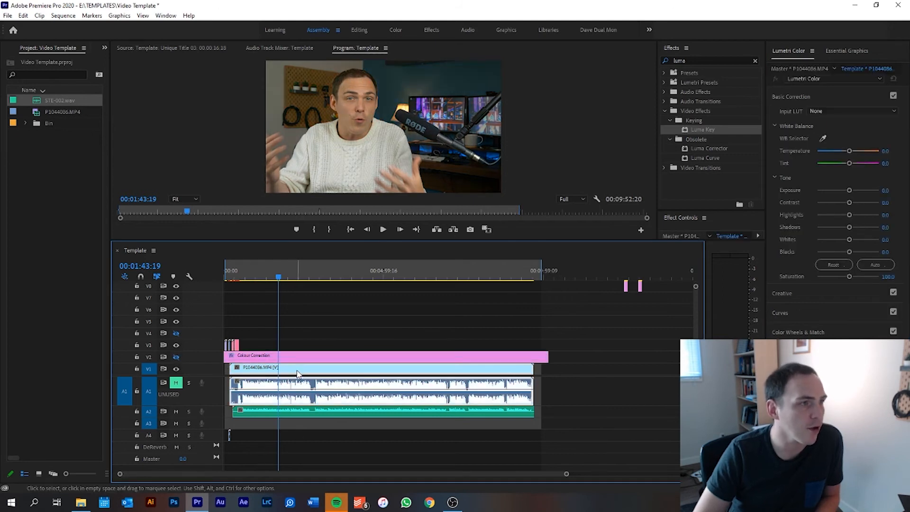
pyautogui.click(279, 48)
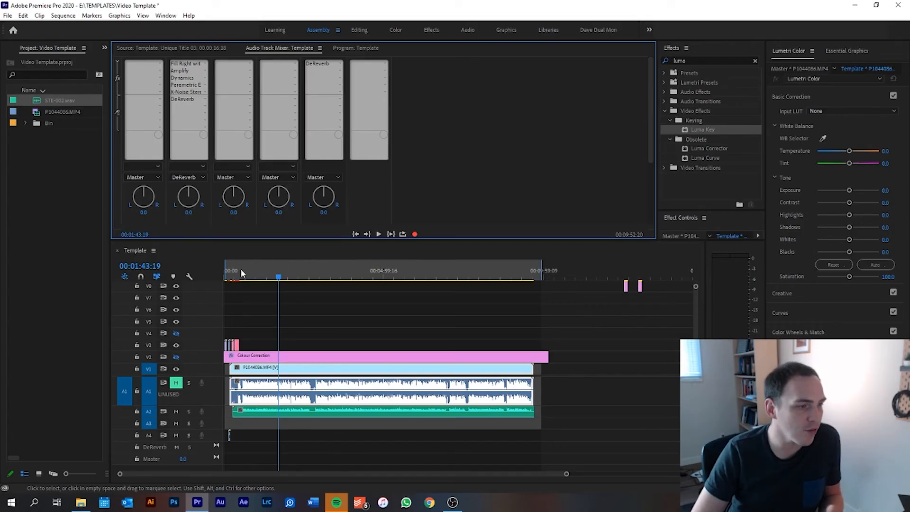
# Step: Move the Intro Name graphic on V3 so it starts at 00:00:36:09, and preview it over the footage
pyautogui.click(248, 275)
pyautogui.moveTo(248, 277)
pyautogui.mouseDown()
pyautogui.moveTo(229, 277)
pyautogui.moveTo(395, 279)
pyautogui.moveTo(469, 300)
pyautogui.moveTo(261, 280)
pyautogui.moveTo(251, 287)
pyautogui.mouseUp()
pyautogui.scroll(10, 242, 321)
pyautogui.hscroll(-4, 266, 307)
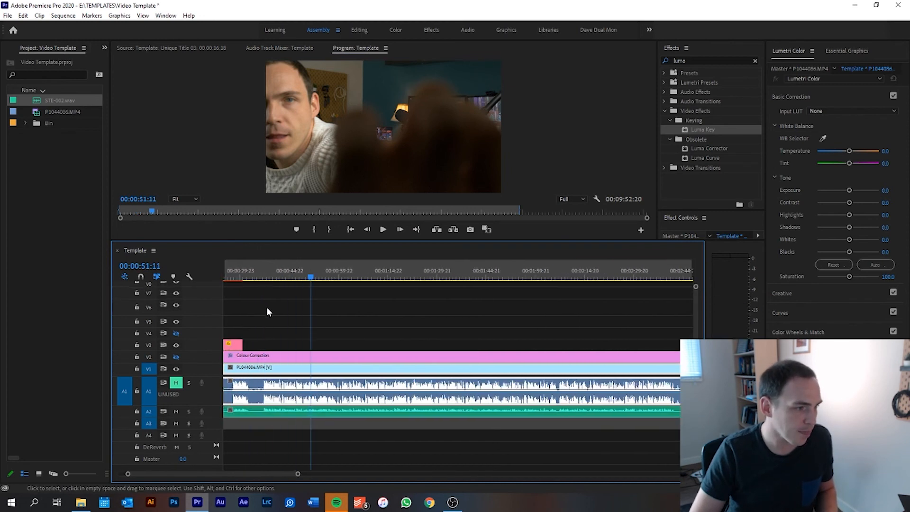
pyautogui.click(342, 274)
pyautogui.moveTo(342, 266); pyautogui.dragTo(343, 271)
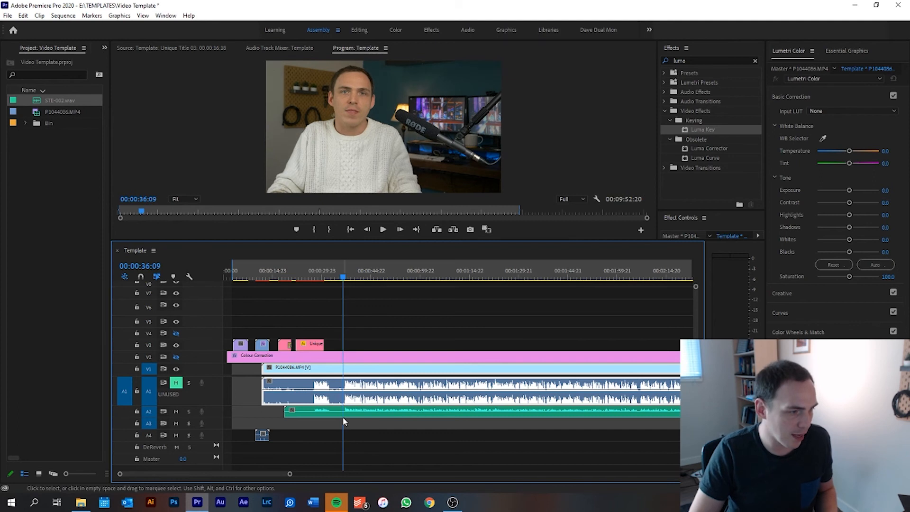
pyautogui.moveTo(240, 343); pyautogui.dragTo(350, 350)
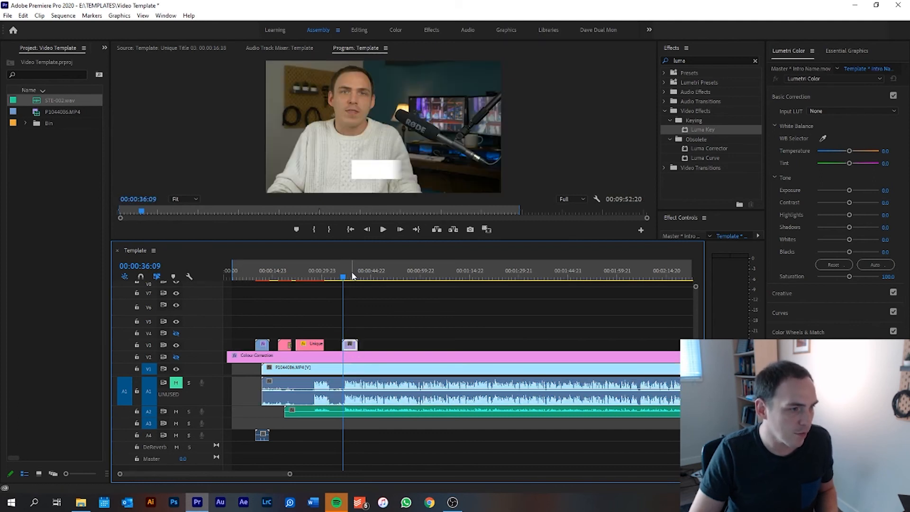
pyautogui.press('space')
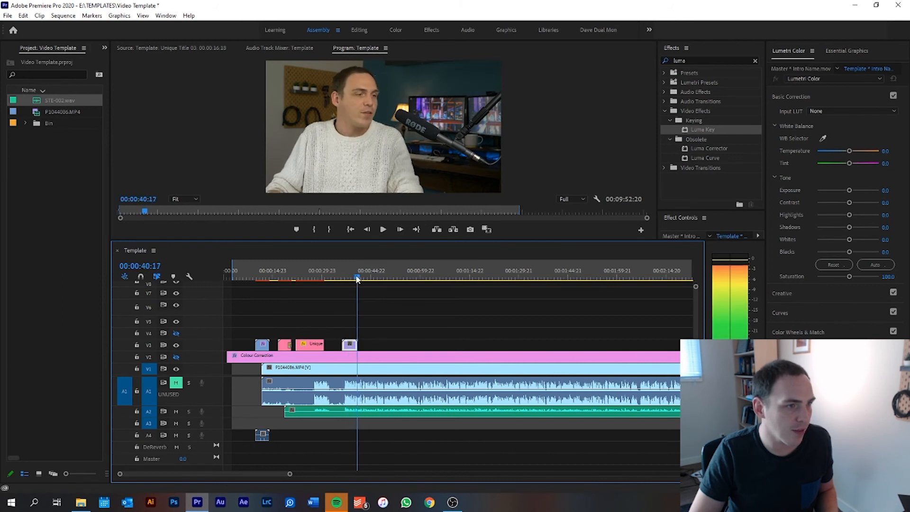
# Step: Move the blue V3 clip with its A4 audio to about 00:00:45, and copy its video part to about 00:03:59
pyautogui.moveTo(262, 343); pyautogui.dragTo(379, 347)
pyautogui.moveTo(375, 275); pyautogui.dragTo(391, 277)
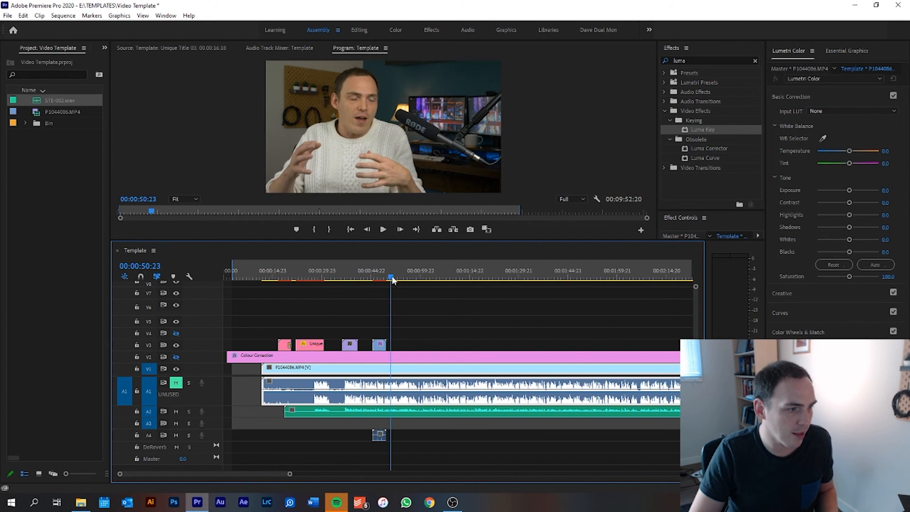
pyautogui.scroll(-2, 391, 304)
pyautogui.scroll(-3, 389, 305)
pyautogui.moveTo(309, 344); pyautogui.dragTo(644, 345)
# Step: Copy the short pink V3 title near 00:00:19 to about 00:01:11, and enable the V2 colour correction track
pyautogui.click(256, 270)
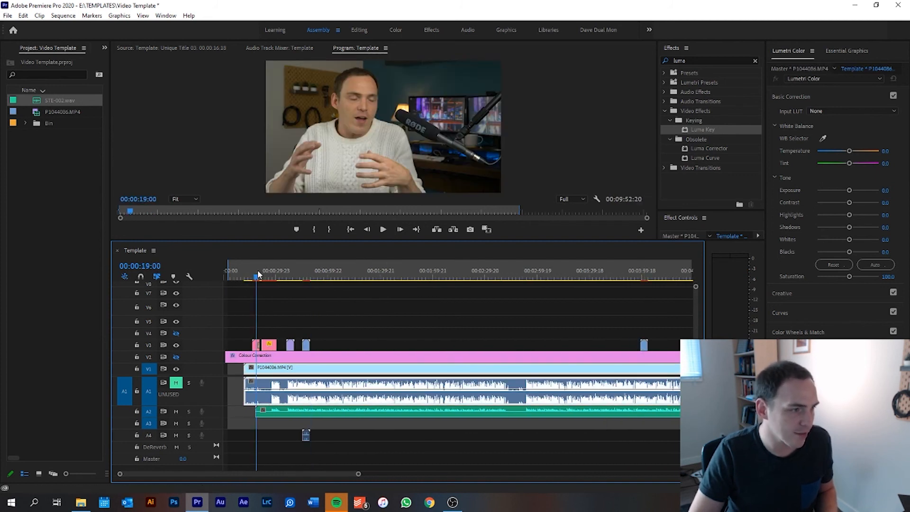
pyautogui.moveTo(255, 345); pyautogui.dragTo(352, 345)
pyautogui.moveTo(355, 276); pyautogui.dragTo(357, 276)
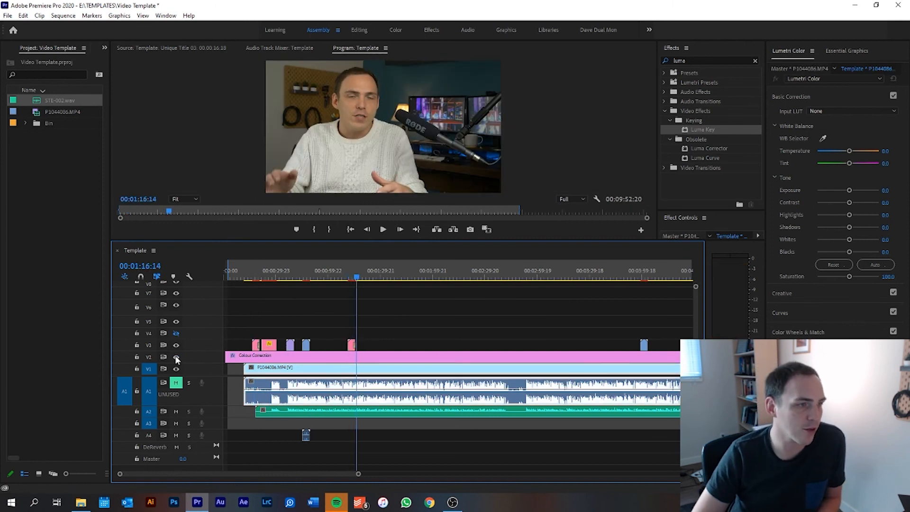
pyautogui.click(177, 357)
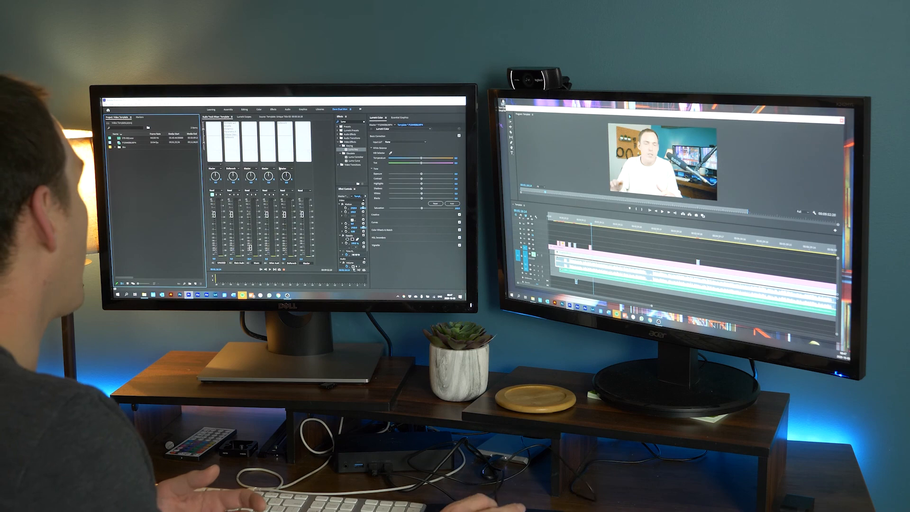
# Step: Look through the Lumetri Scopes, Source monitor and Audio Track Mixer views in the dual-monitor workspace
pyautogui.click(245, 117)
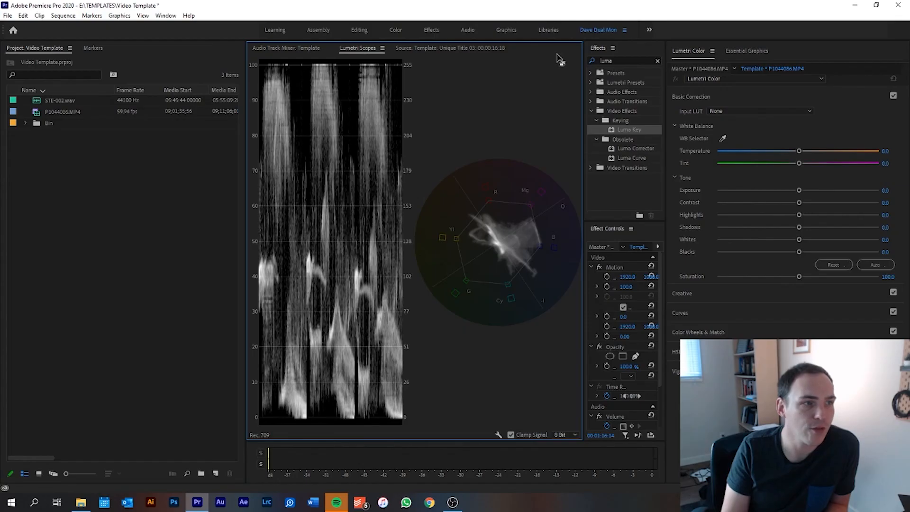
pyautogui.click(483, 49)
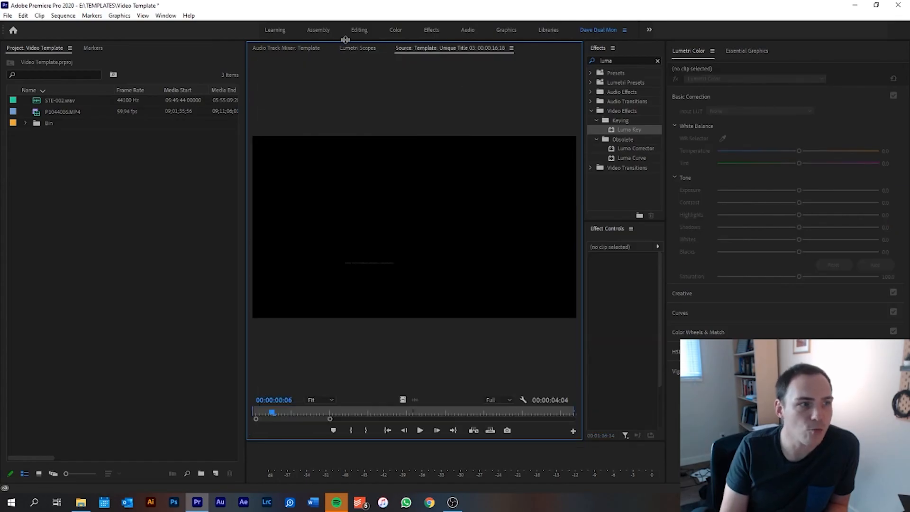
pyautogui.click(302, 49)
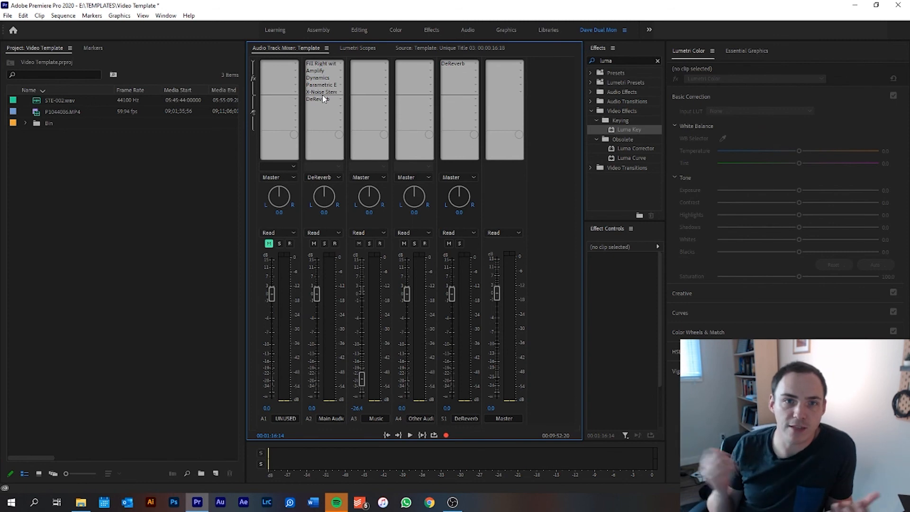